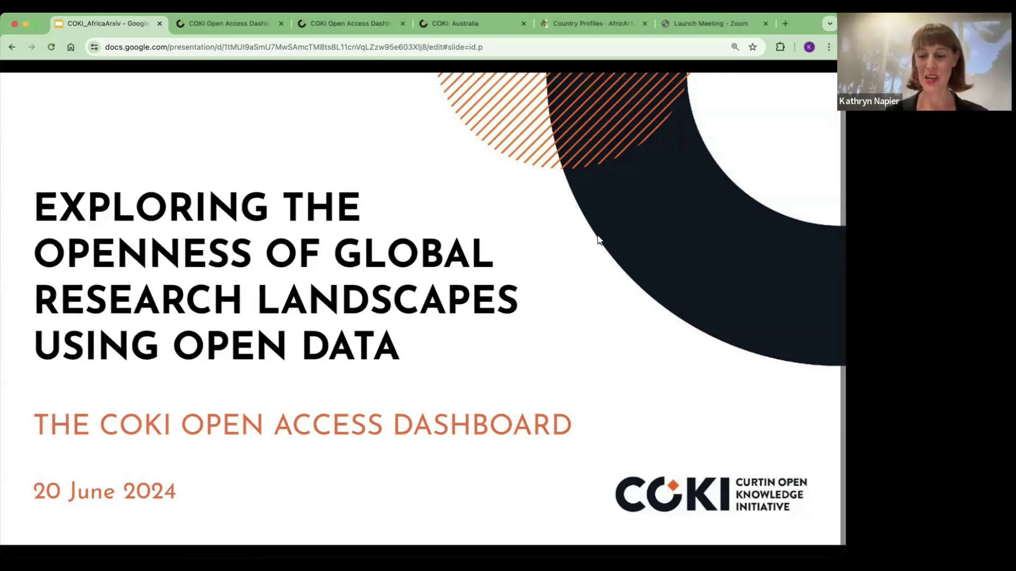
# Advance the presentation past the acknowledgement and speaker slides to the slide about the COKI project
pyautogui.press('Right')
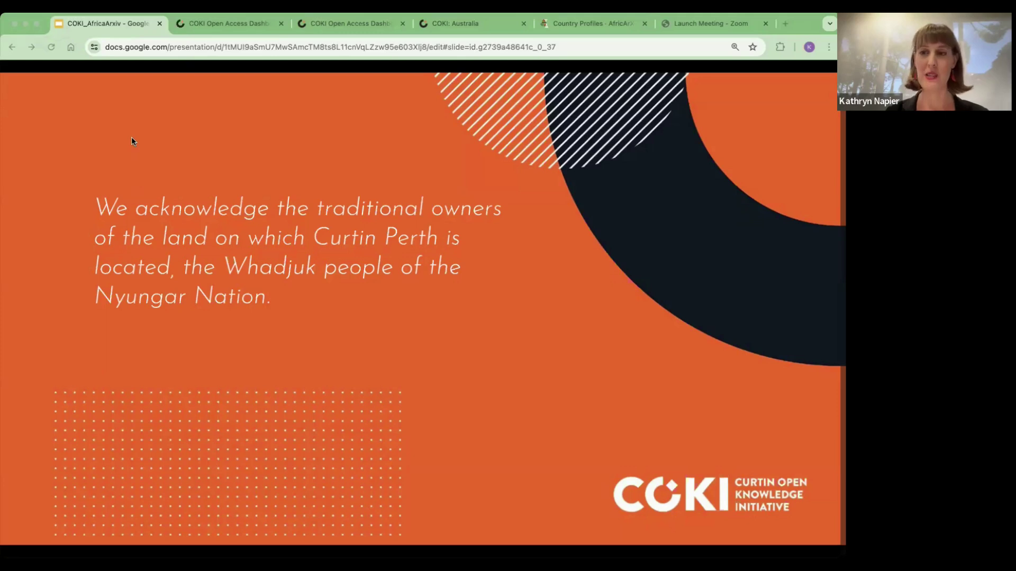
pyautogui.click(370, 263)
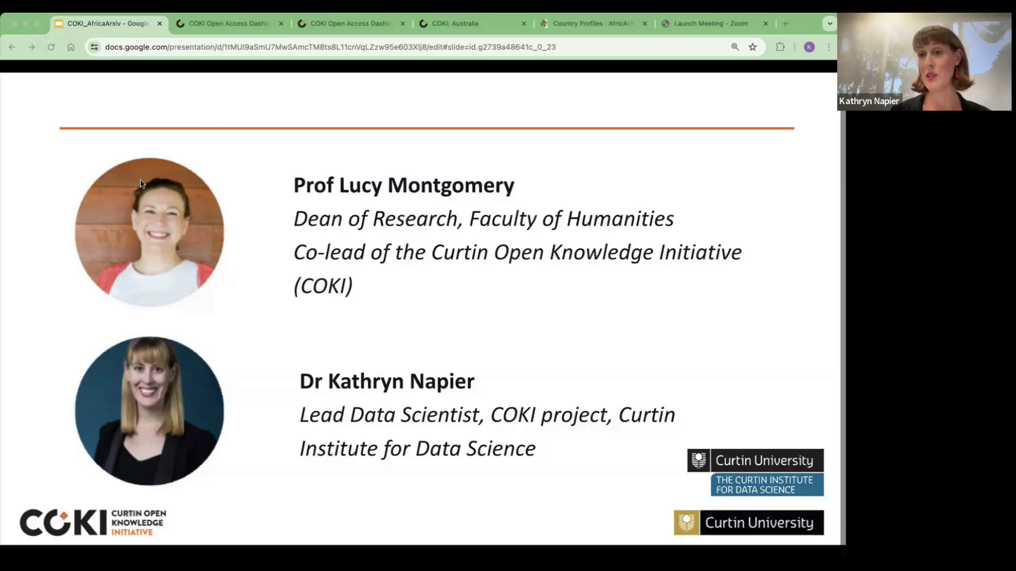
pyautogui.press('Right')
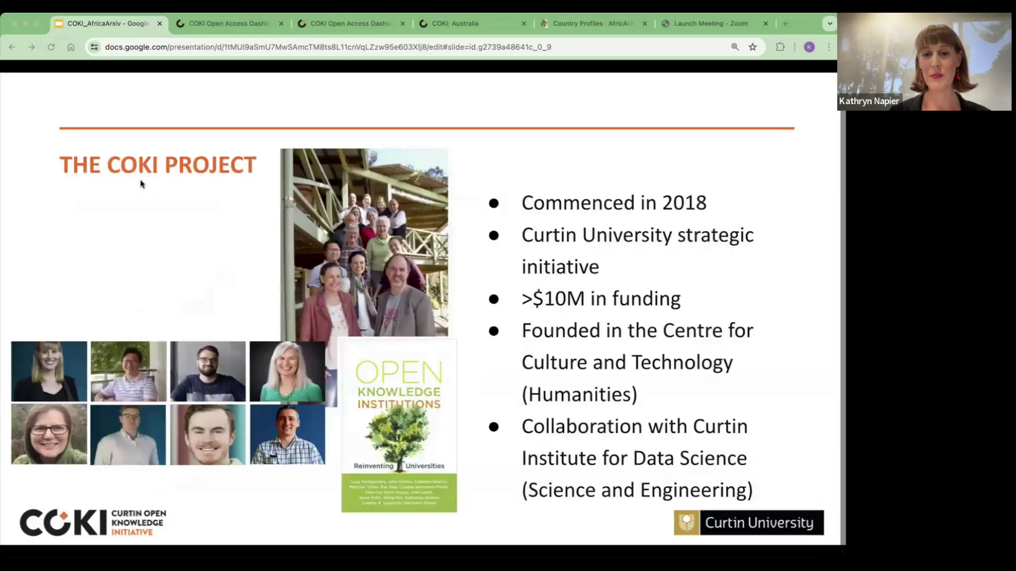
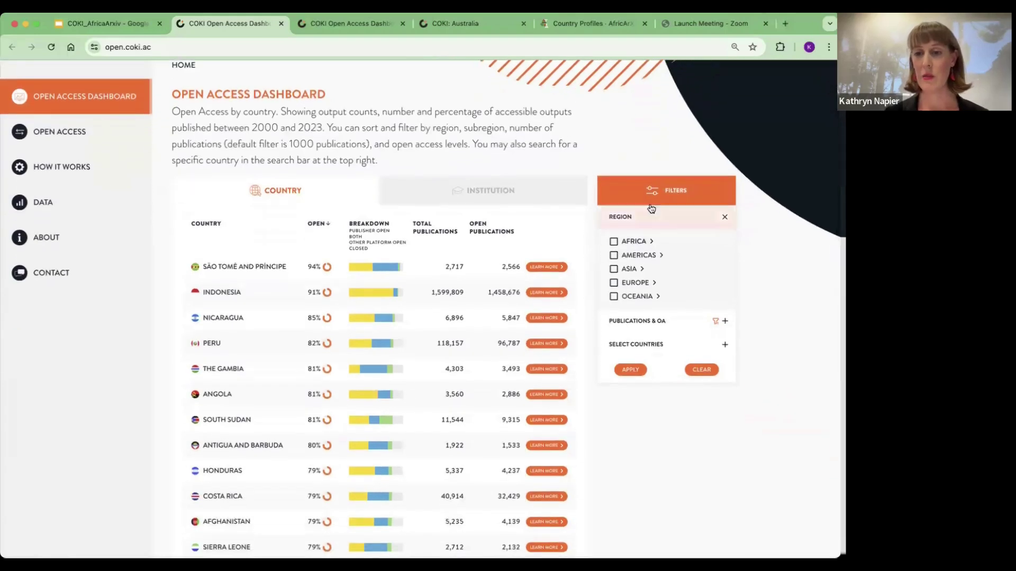
# Filter the country table to the Africa region, including both subregions, and look through the listed countries
pyautogui.click(615, 243)
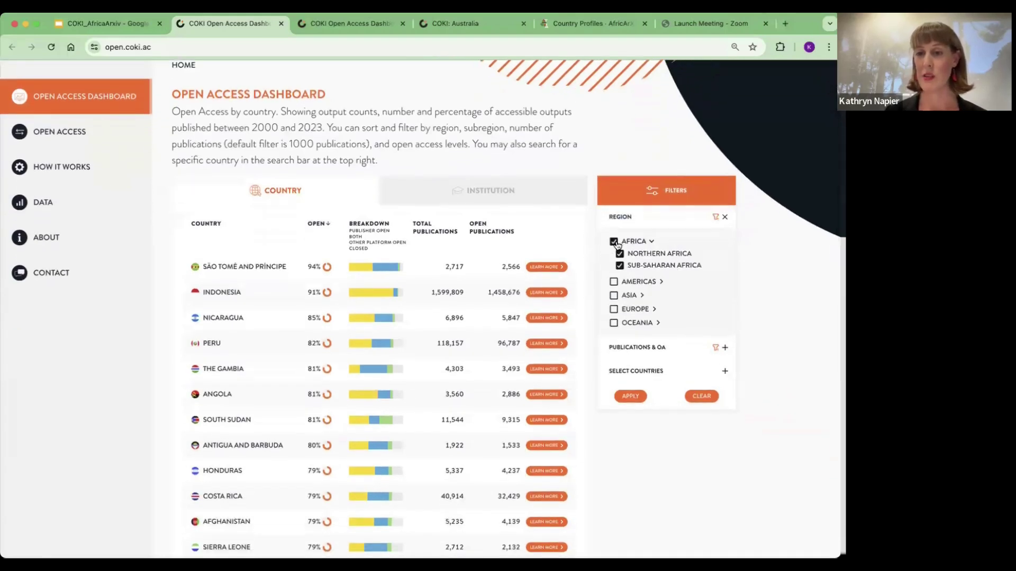
pyautogui.click(630, 396)
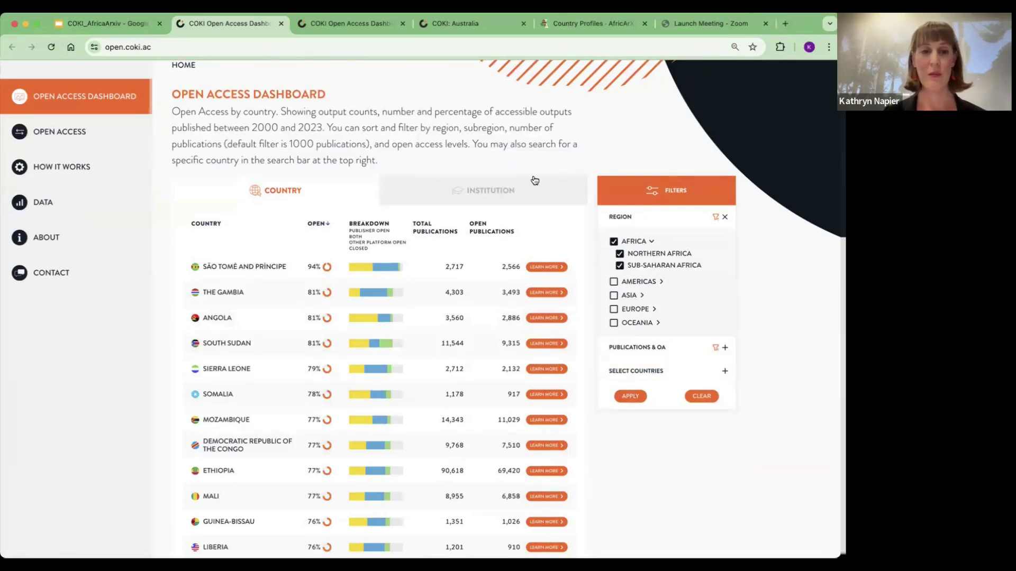
pyautogui.scroll(-3, 186, 267)
pyautogui.scroll(-6, 186, 268)
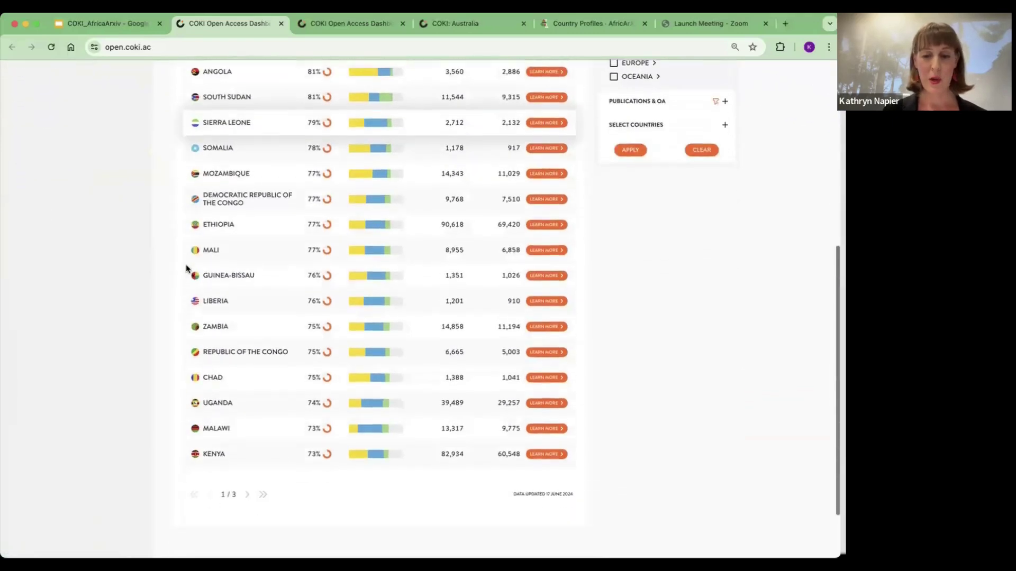
pyautogui.scroll(10, 290, 463)
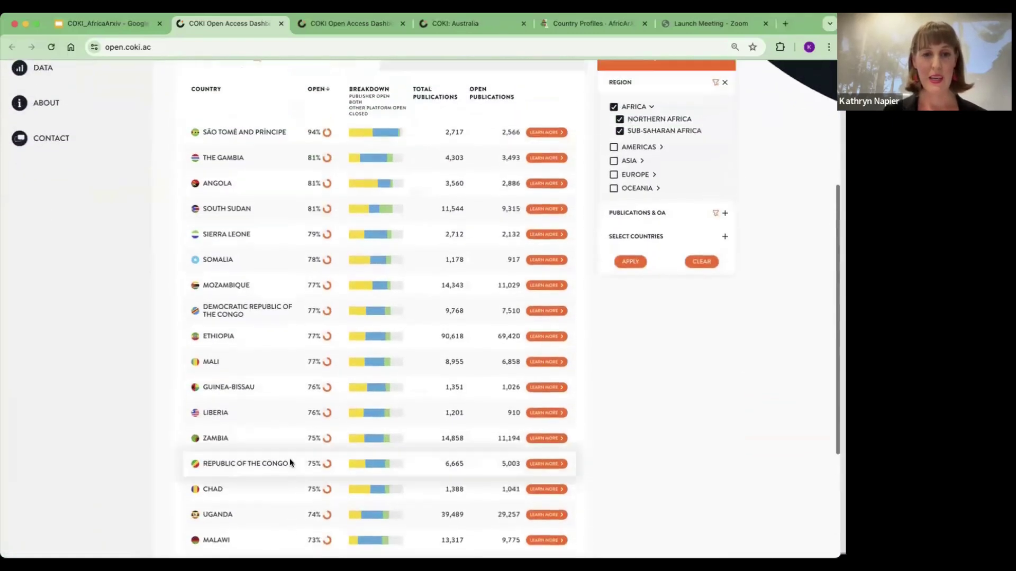
pyautogui.scroll(-2, 340, 323)
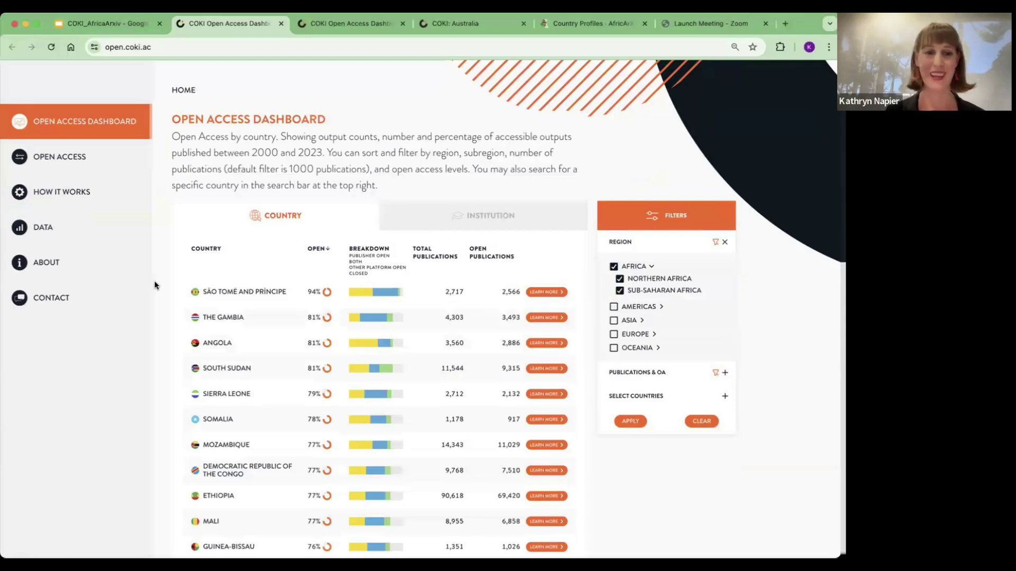
pyautogui.scroll(-1, 155, 281)
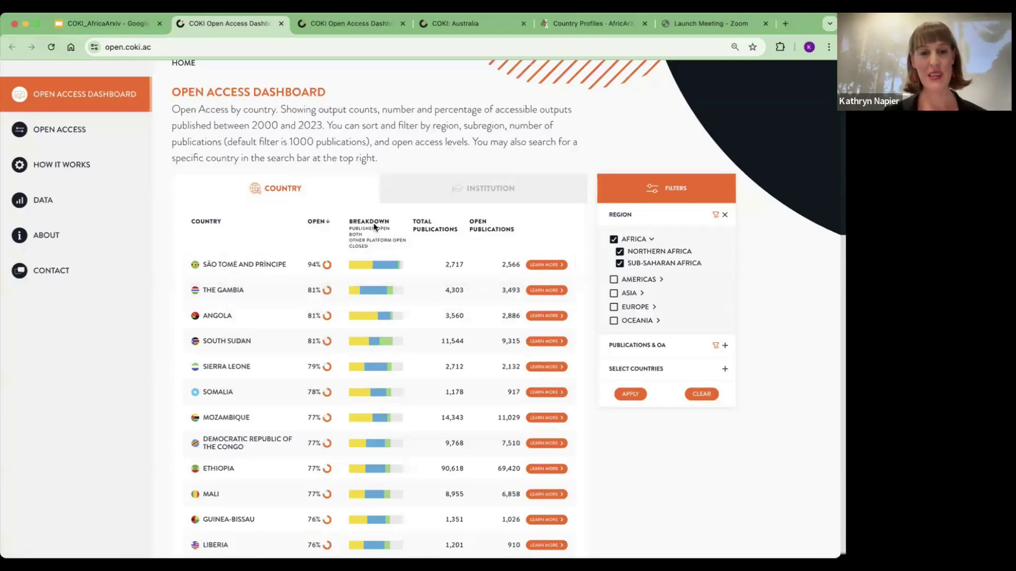
# Sort the African countries by open percentage in both directions, ending with a descending sort by open publications
pyautogui.click(325, 223)
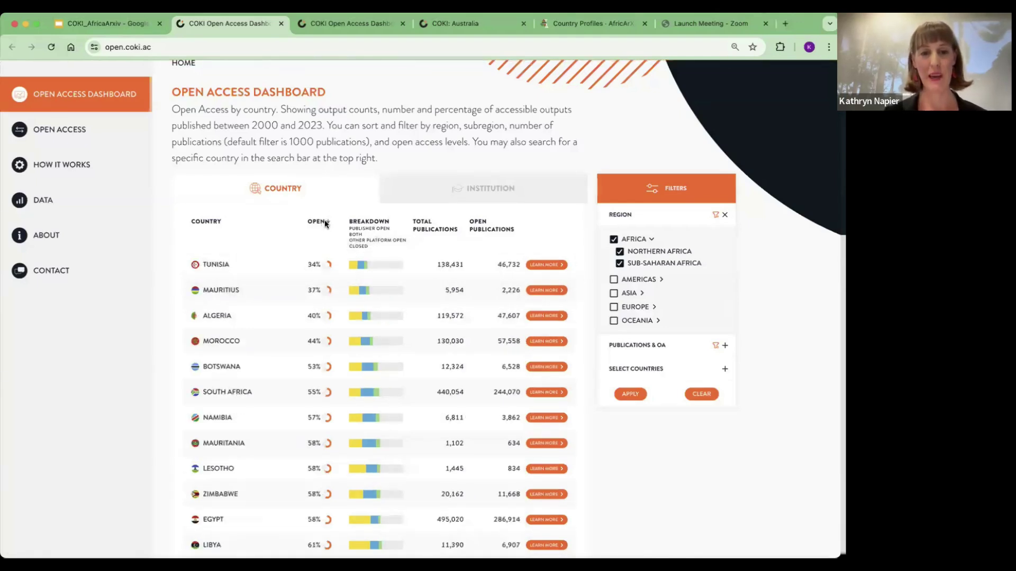
pyautogui.click(325, 224)
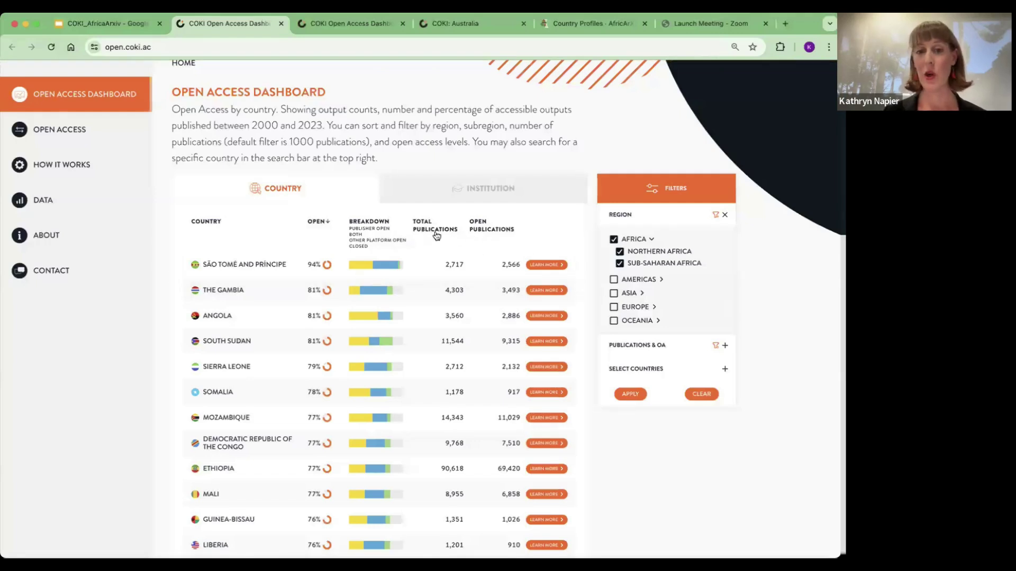
pyautogui.click(516, 233)
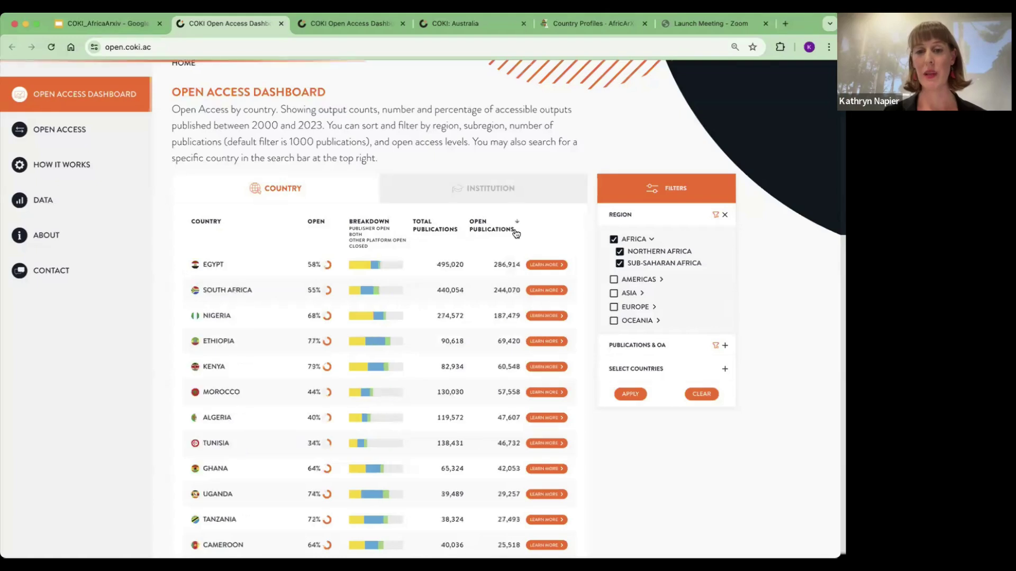
# Open South Africa's country page and examine its breakdown and percentage of open access over time
pyautogui.scroll(-2, 263, 292)
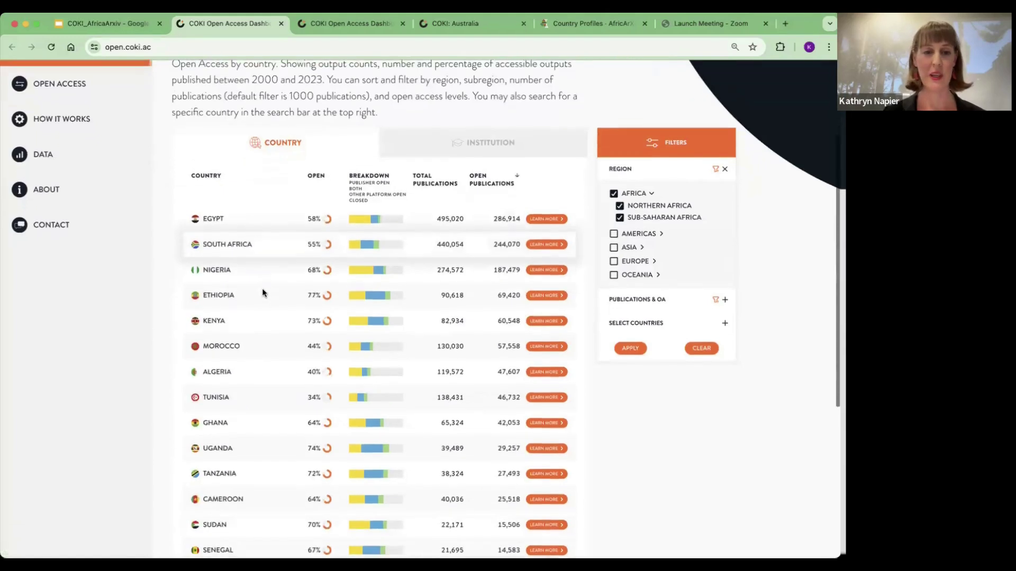
pyautogui.click(227, 243)
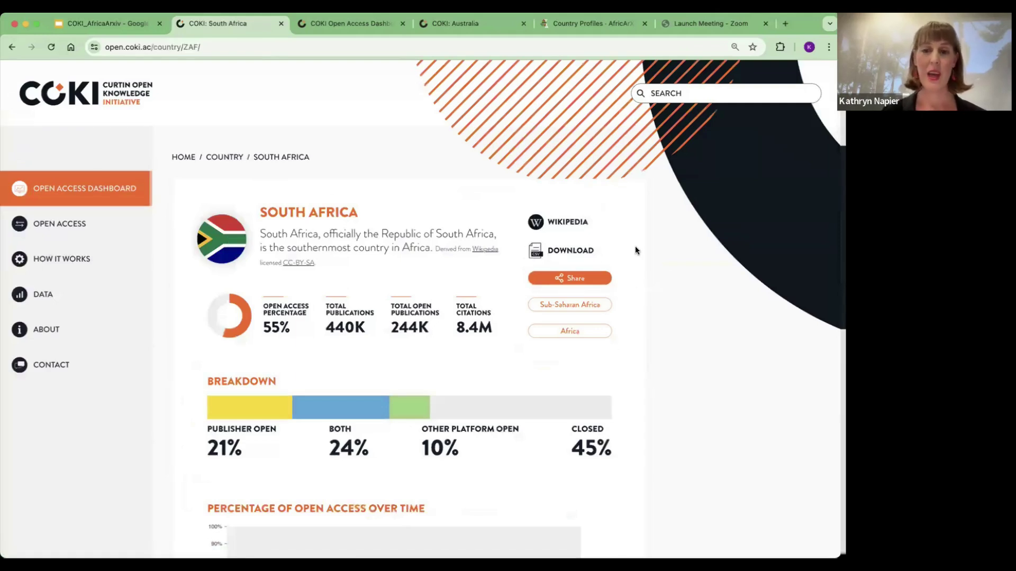
pyautogui.scroll(-1, 635, 247)
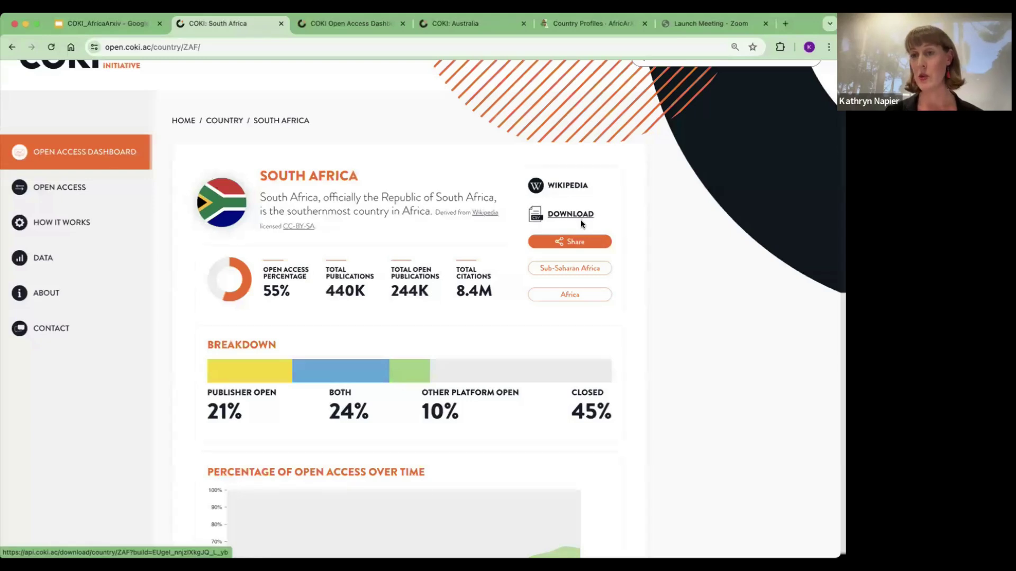
pyautogui.scroll(-5, 601, 272)
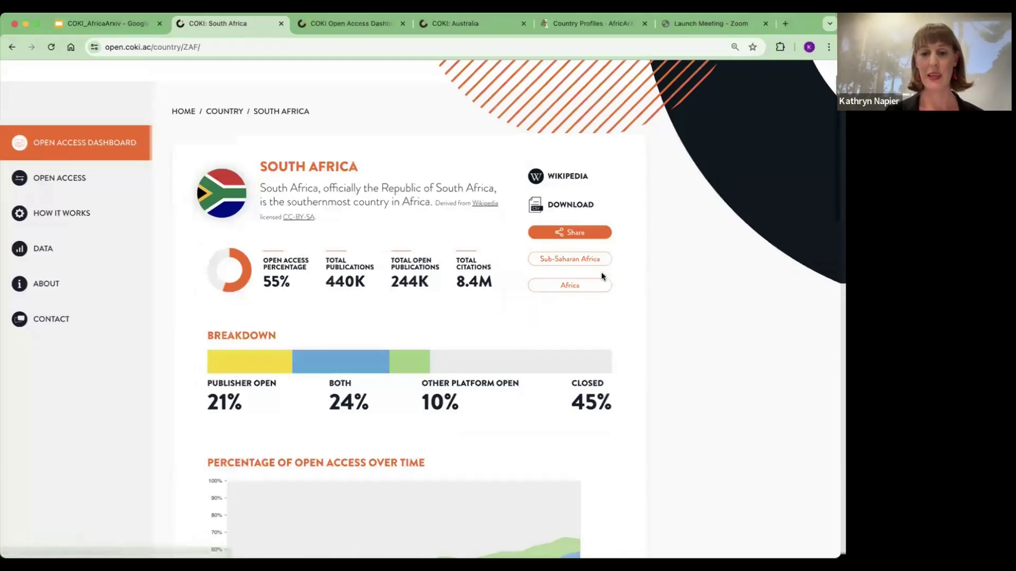
pyautogui.scroll(-2, 601, 276)
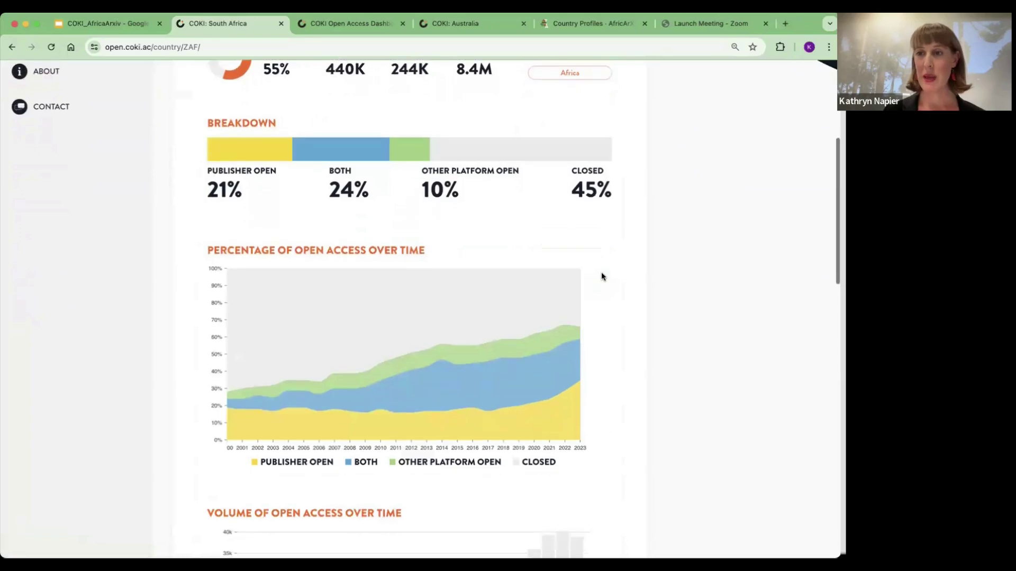
pyautogui.moveTo(471, 310)
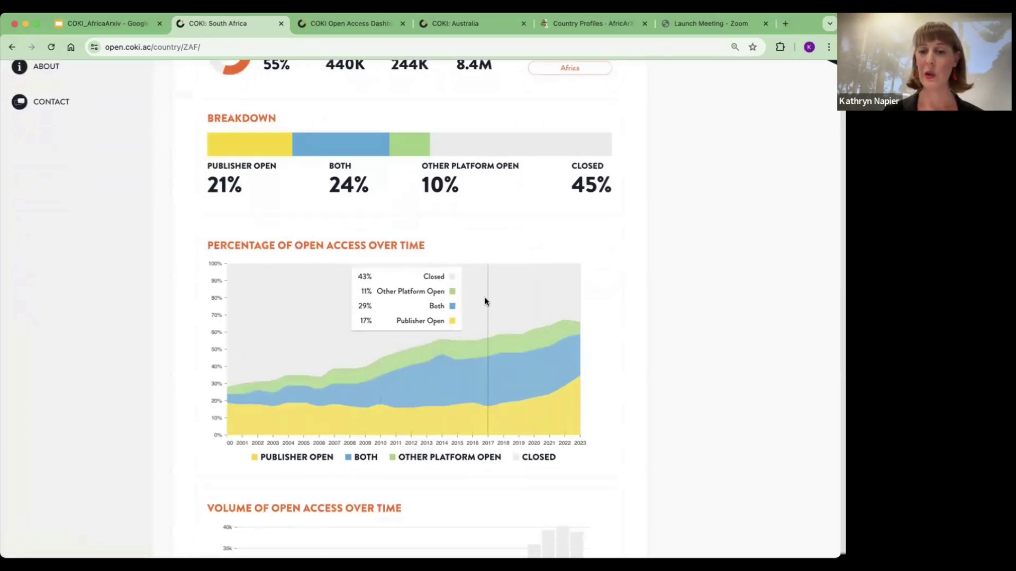
# Examine South Africa's volume of open access over time and its publisher open and other platform open figures
pyautogui.scroll(-8, 501, 303)
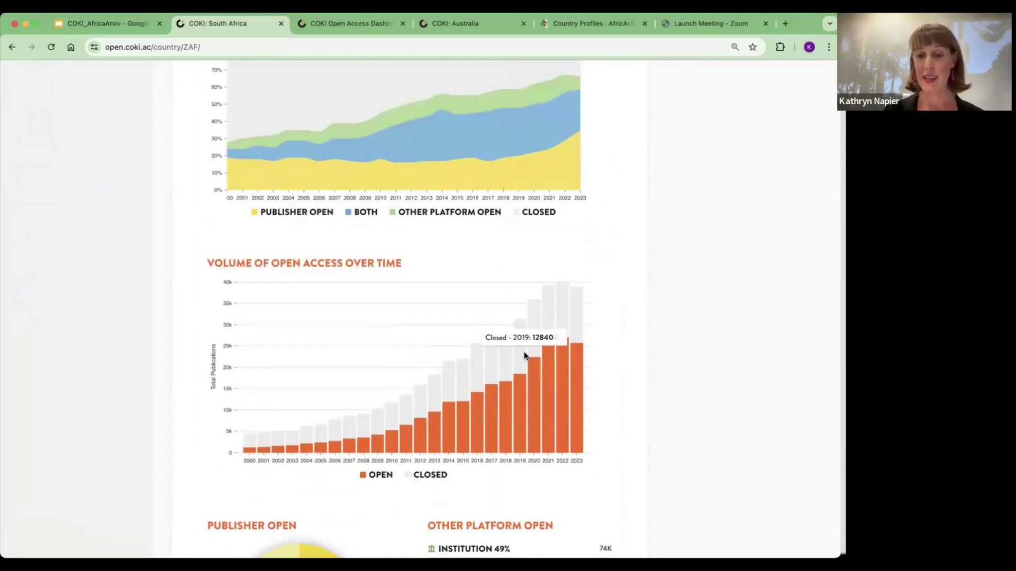
pyautogui.scroll(-3, 553, 356)
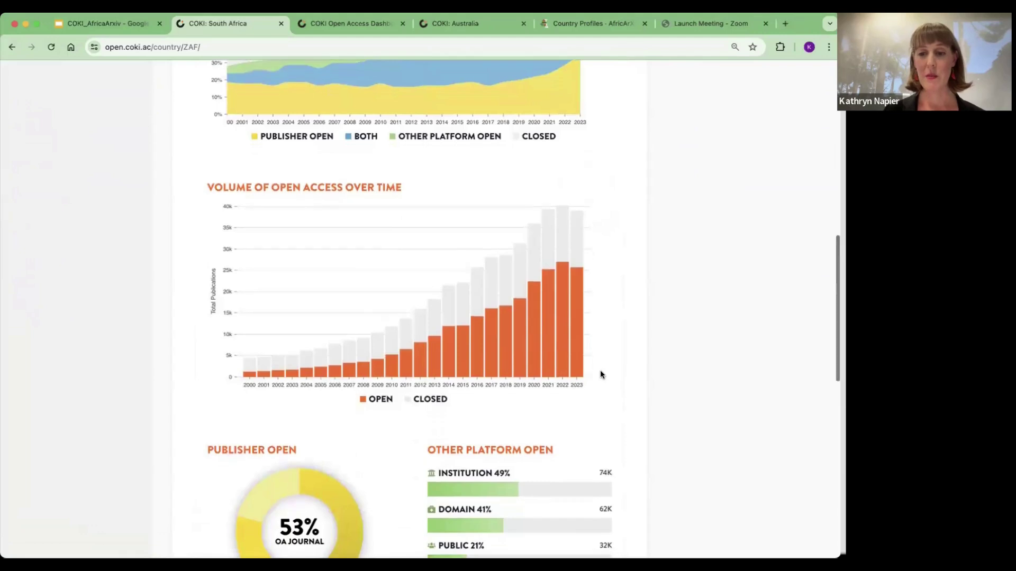
pyautogui.scroll(-8, 599, 370)
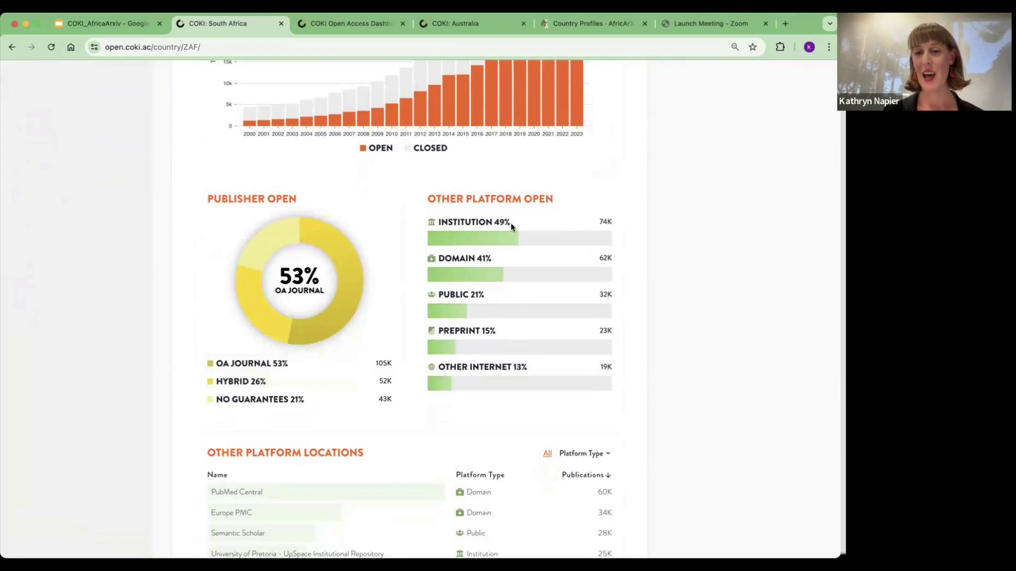
pyautogui.scroll(-3, 511, 226)
# Return to the dashboard's home page and filter the institution table to the Africa region
pyautogui.scroll(6, 510, 226)
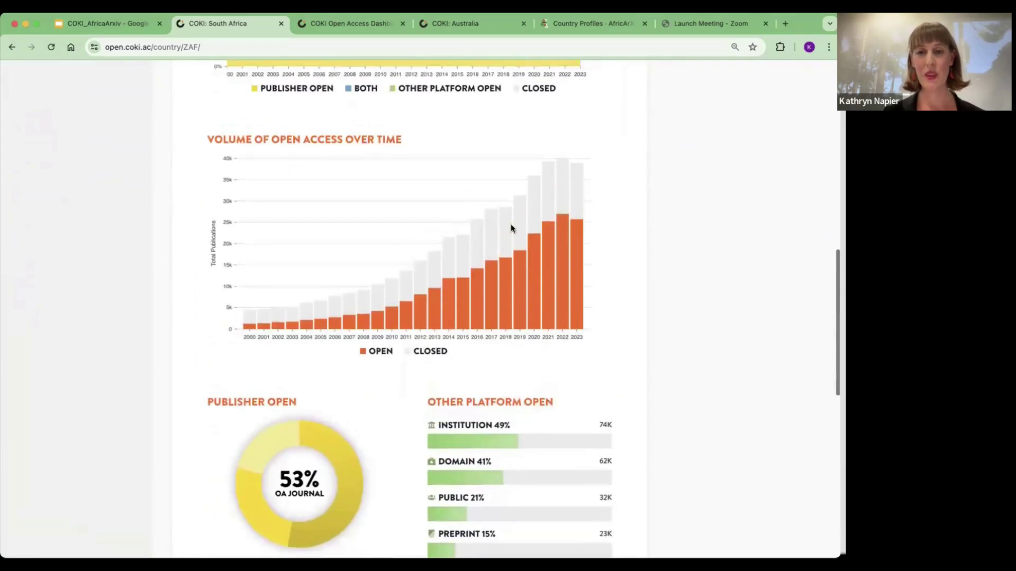
pyautogui.scroll(15, 511, 228)
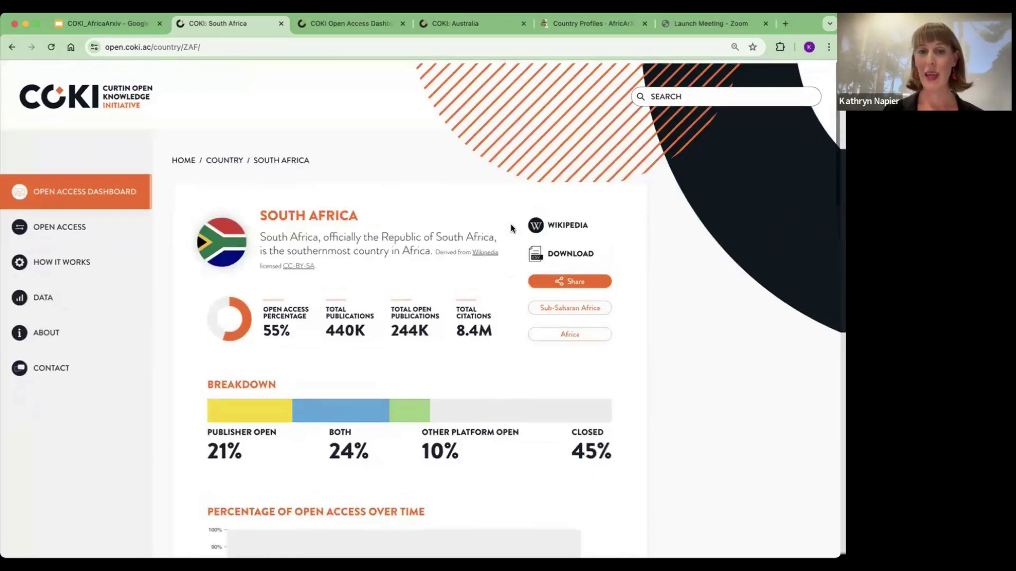
pyautogui.click(182, 159)
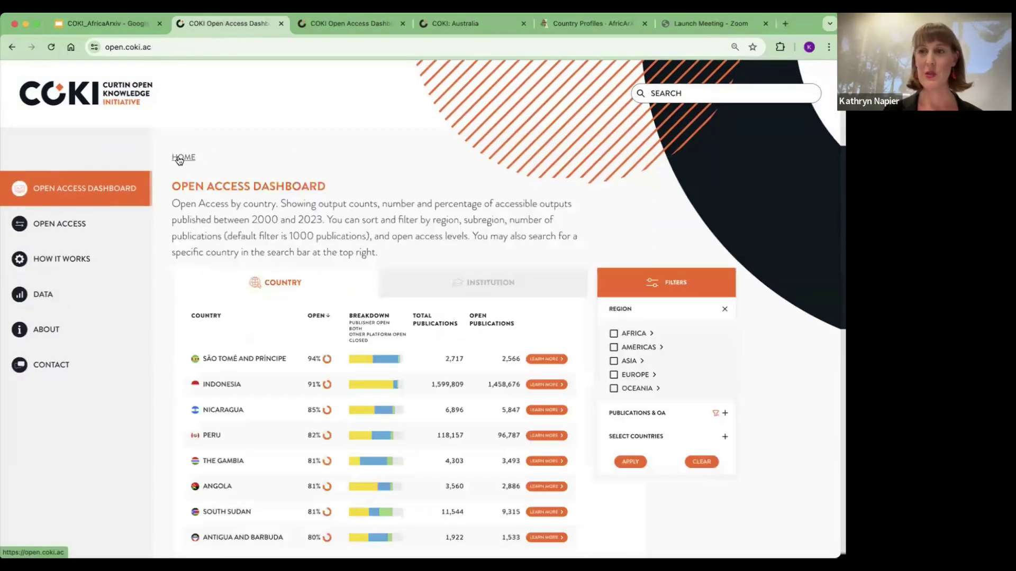
pyautogui.click(466, 288)
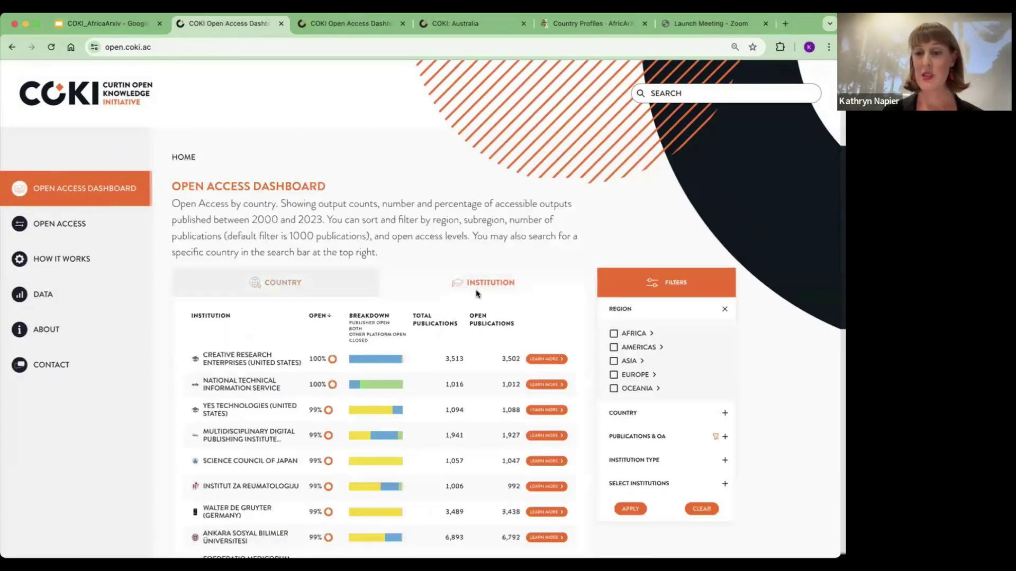
pyautogui.click(614, 334)
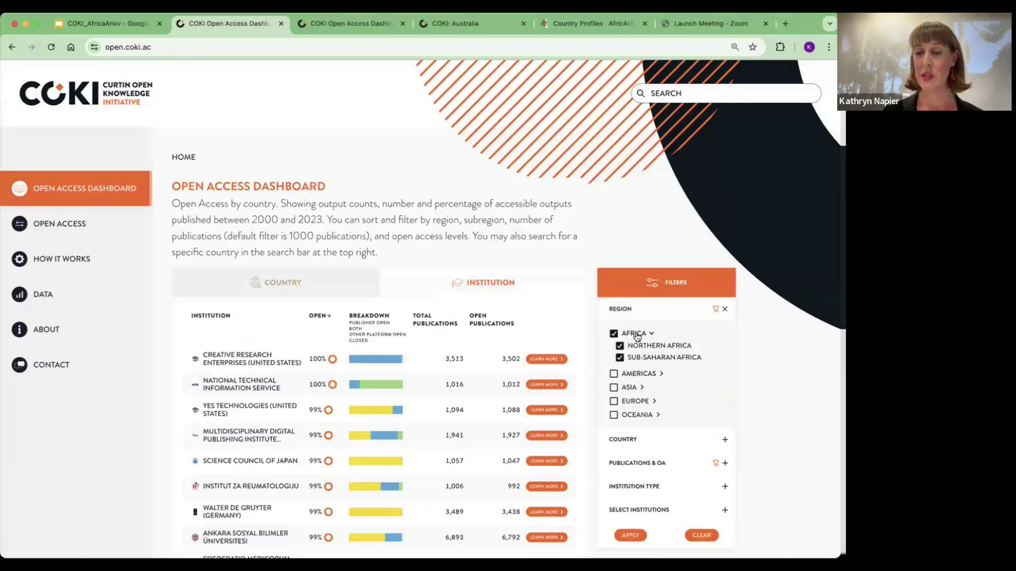
pyautogui.scroll(-2, 637, 317)
pyautogui.click(630, 475)
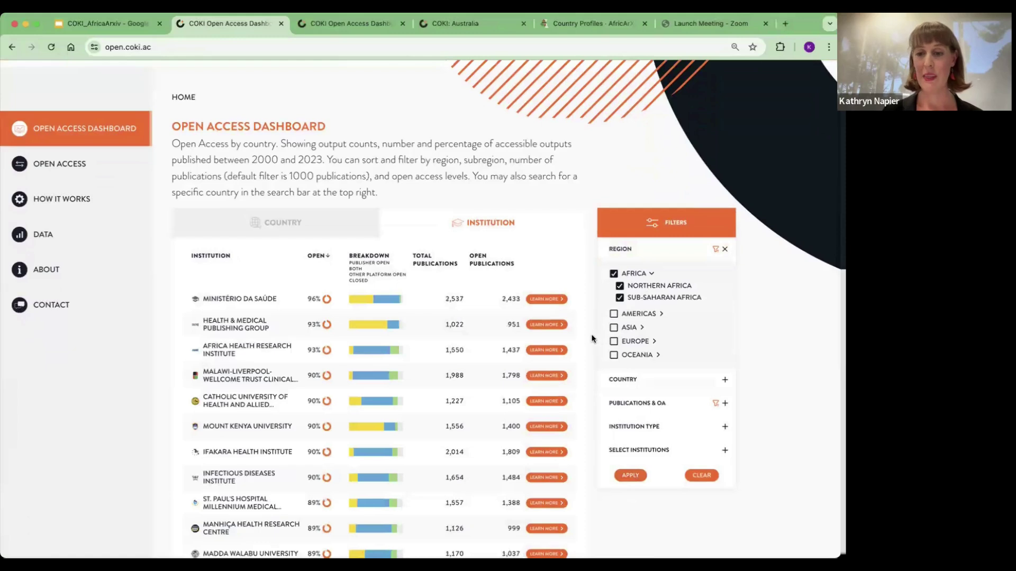
# Restrict the African institutions to the Education institution type
pyautogui.scroll(-2, 592, 339)
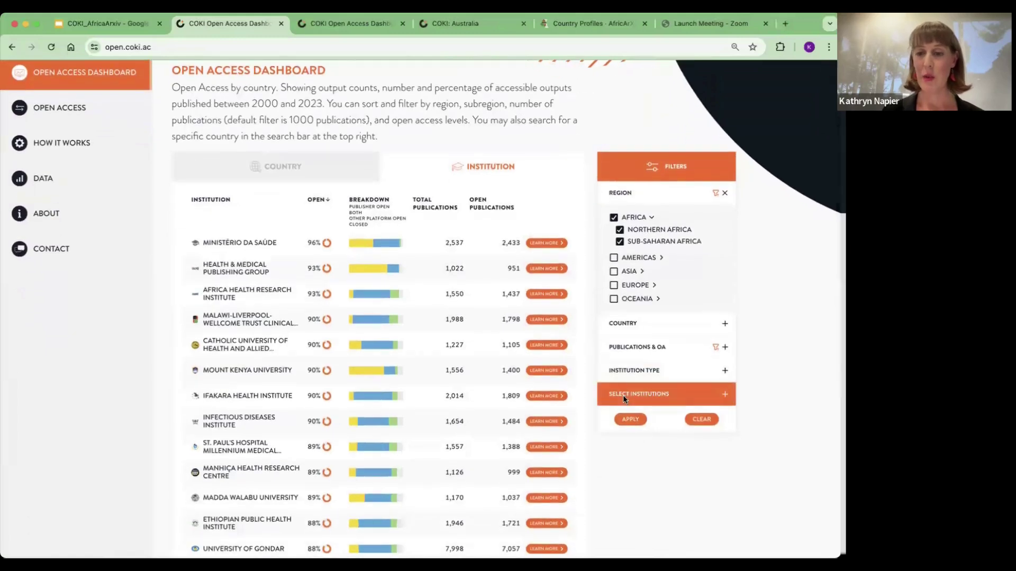
pyautogui.click(620, 371)
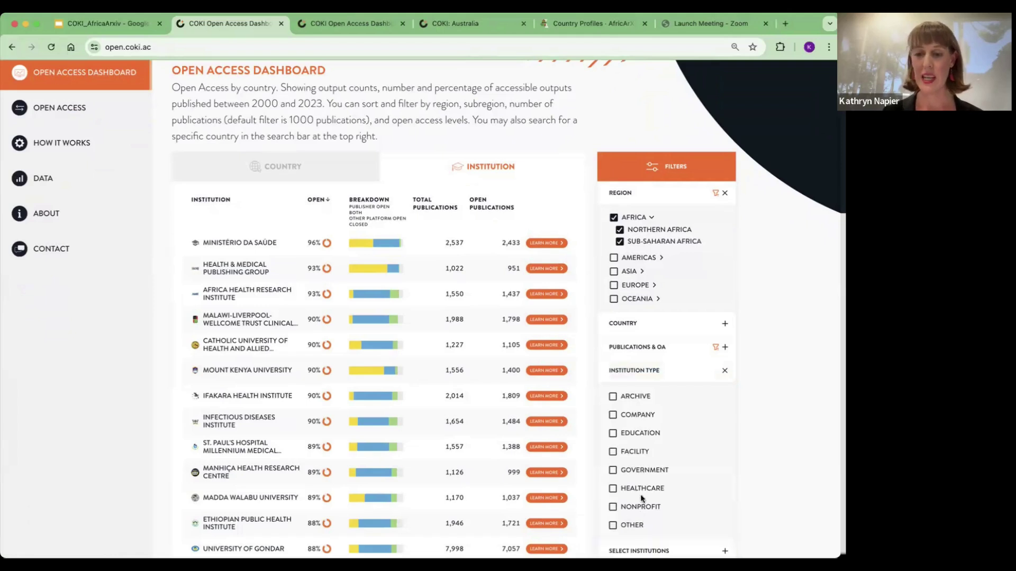
pyautogui.click(641, 436)
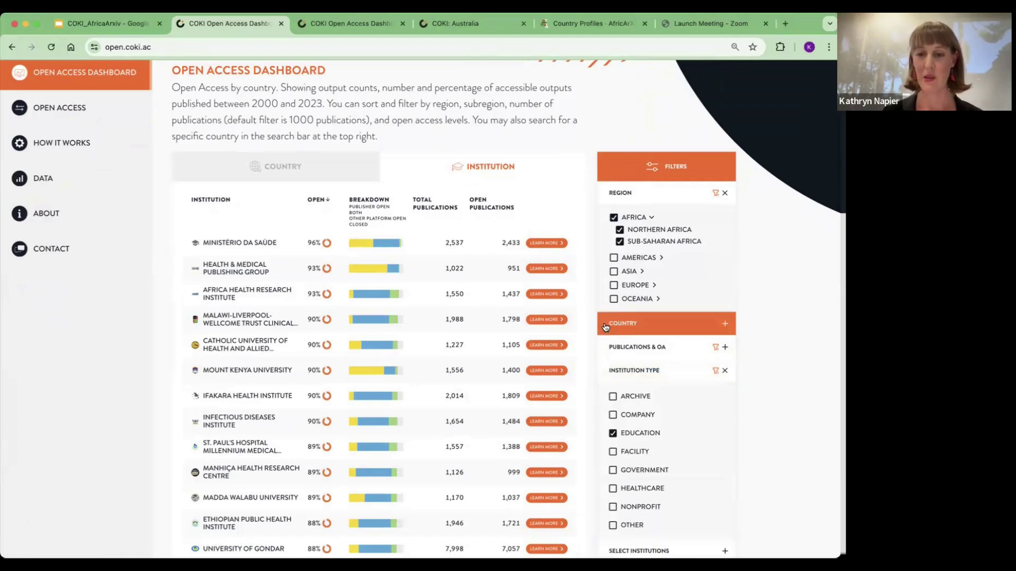
pyautogui.scroll(-3, 606, 327)
pyautogui.click(630, 414)
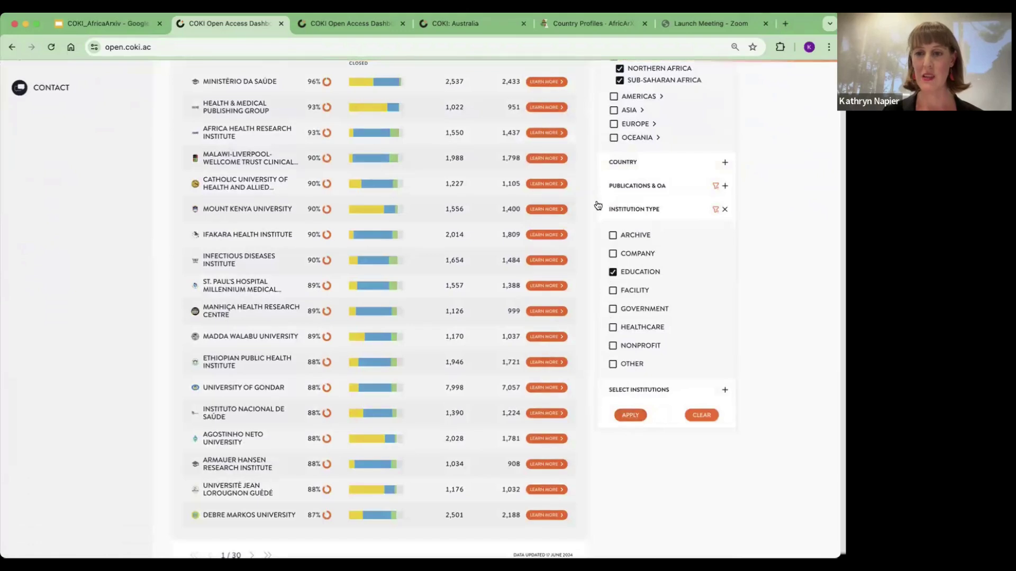
# Expand the country filter without choosing a country, and sort the institutions by open publications in descending order
pyautogui.scroll(3, 599, 150)
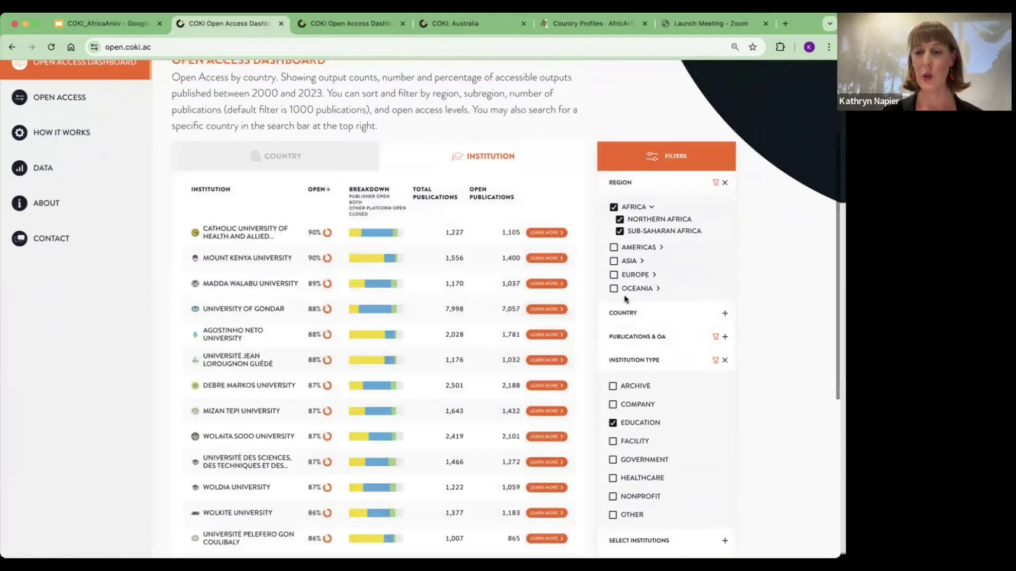
pyautogui.click(627, 316)
pyautogui.click(632, 342)
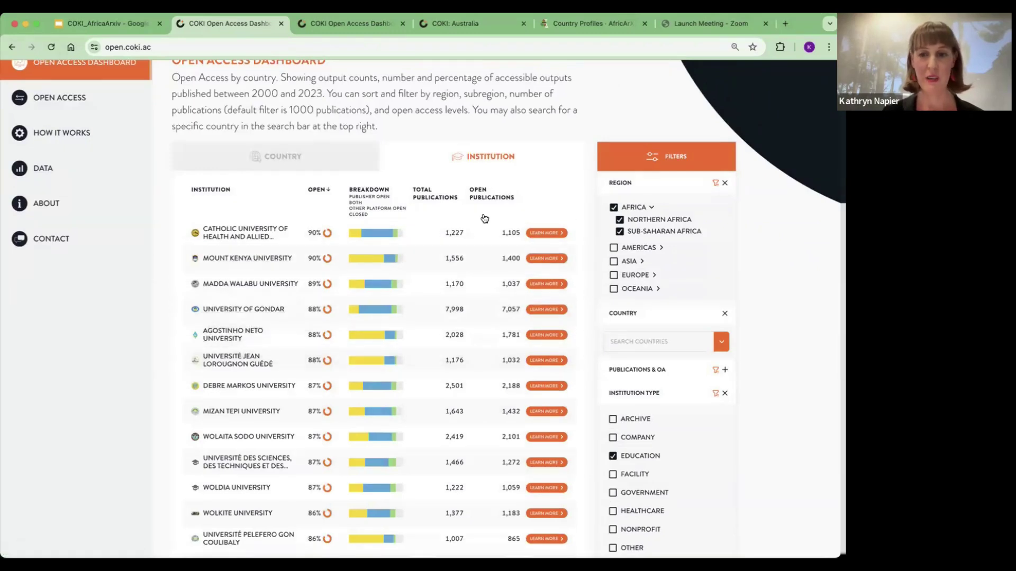
pyautogui.click(515, 198)
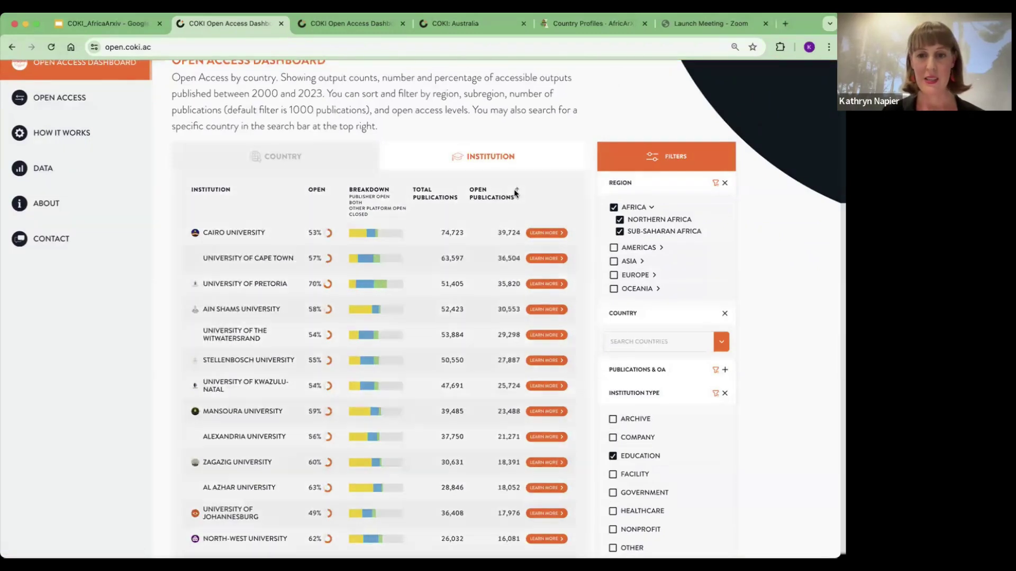
pyautogui.click(514, 198)
pyautogui.click(515, 198)
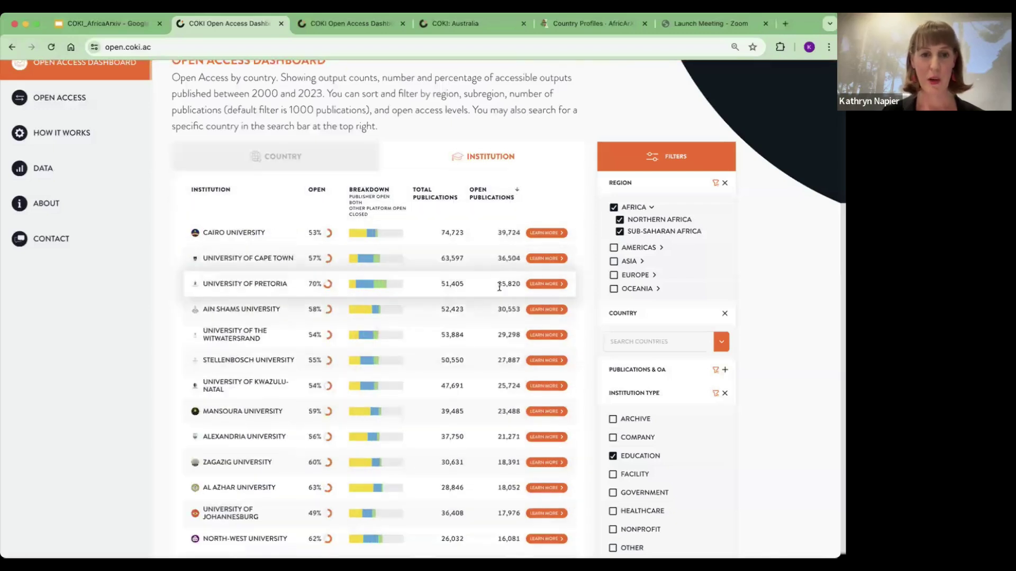
pyautogui.click(244, 259)
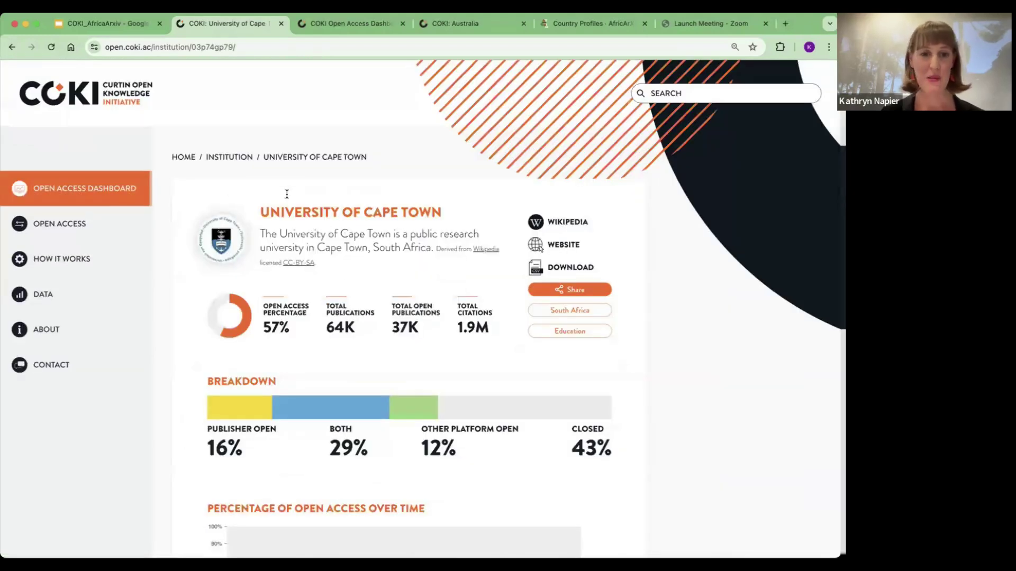
# Examine the University of Cape Town's open access breakdown, time charts and other platform locations, limiting the locations to the institution's repositories
pyautogui.scroll(-1, 628, 349)
pyautogui.scroll(-1, 628, 349)
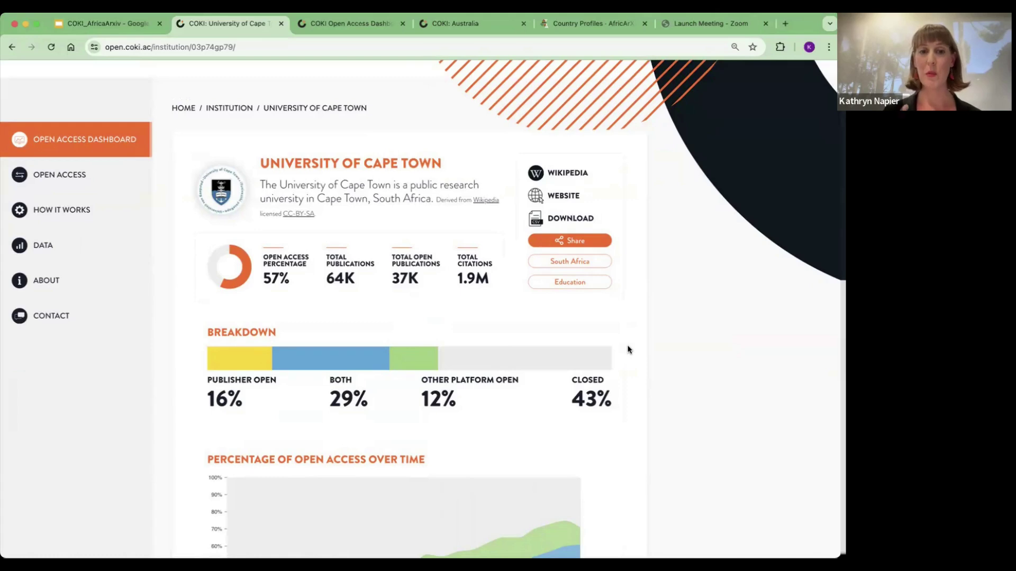
pyautogui.scroll(-10, 637, 315)
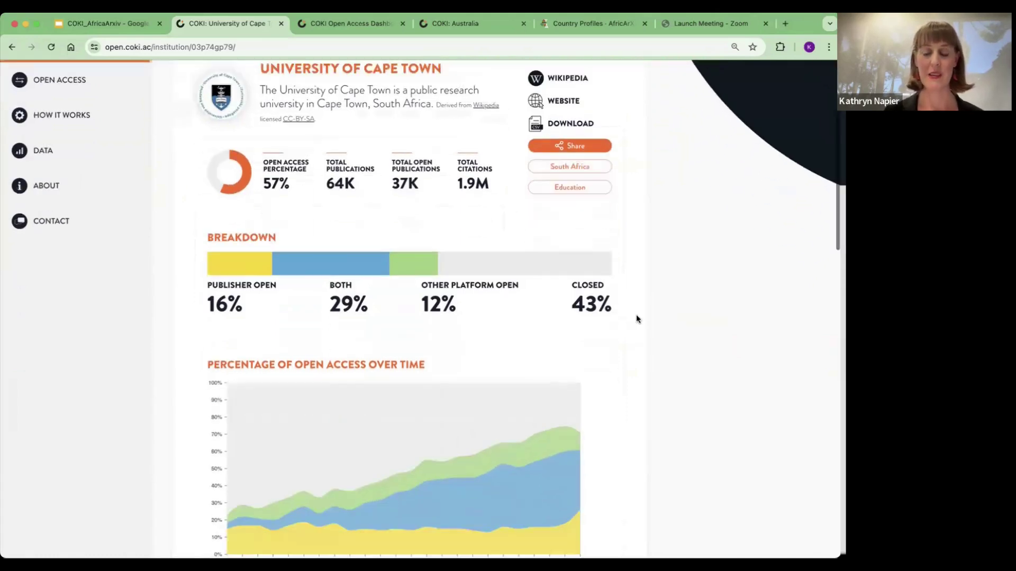
pyautogui.scroll(-8, 636, 316)
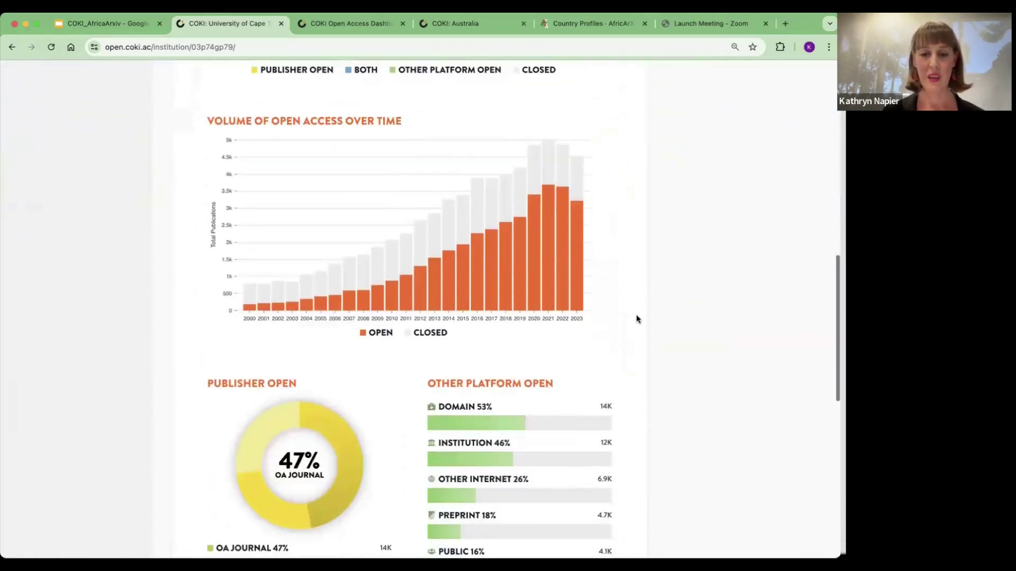
pyautogui.scroll(-3, 637, 319)
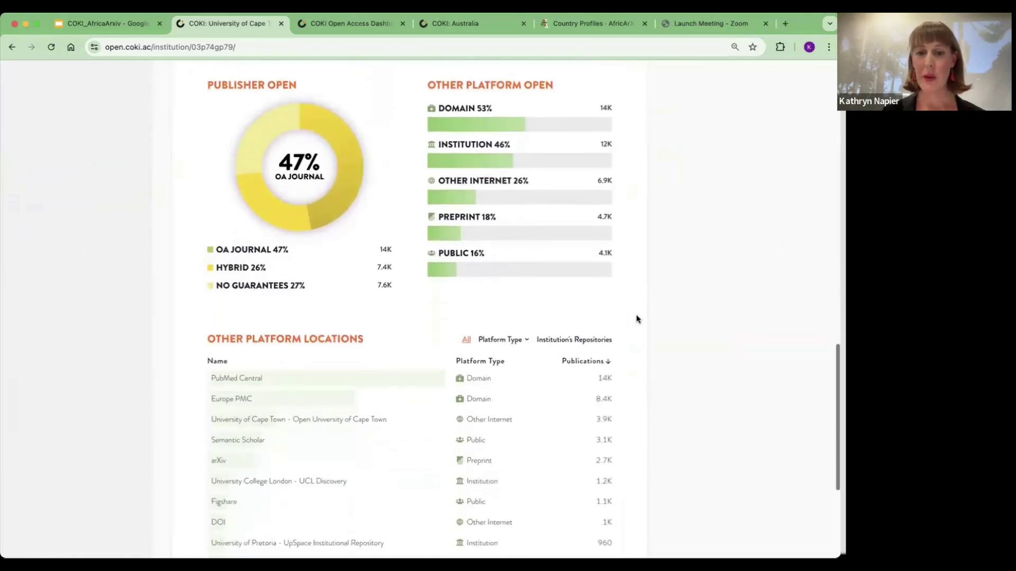
pyautogui.scroll(-3, 638, 304)
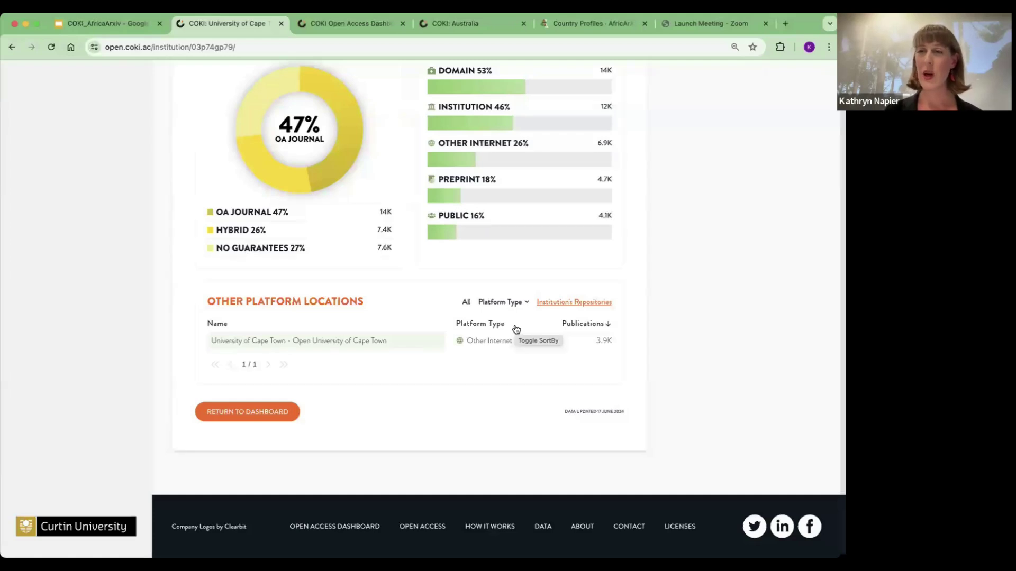
pyautogui.scroll(20, 516, 328)
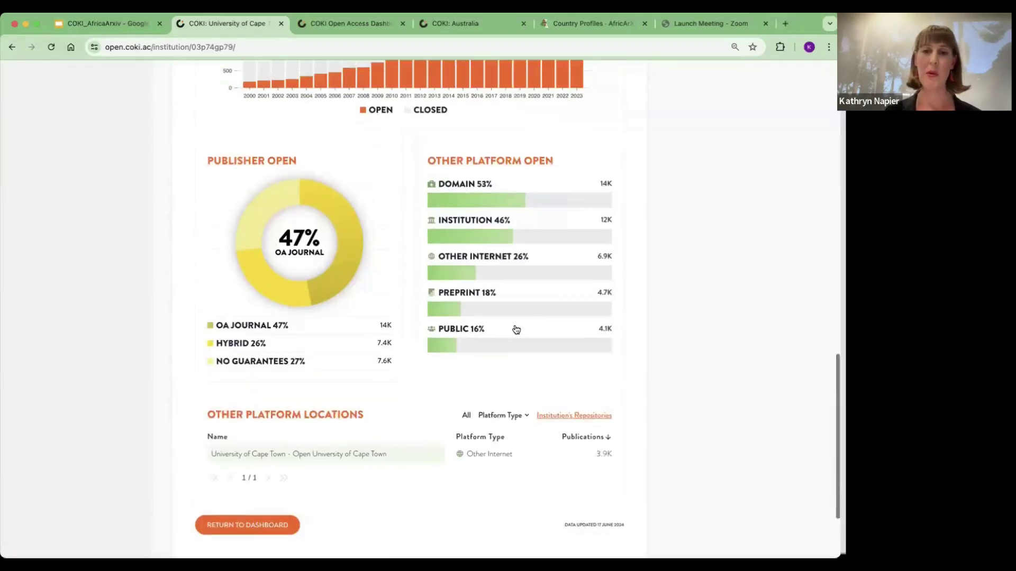
pyautogui.scroll(2, 514, 324)
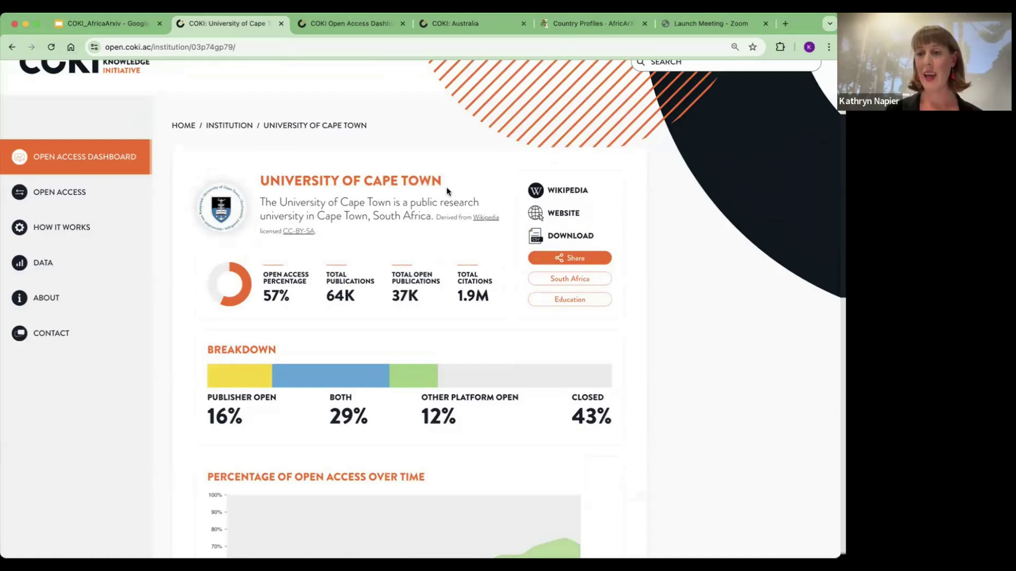
# Switch to the COKI_AfricaArxiv presentation in Google Slides and show the Open Access Dashboard slide
pyautogui.click(98, 22)
pyautogui.press('Down')
pyautogui.press('Down')
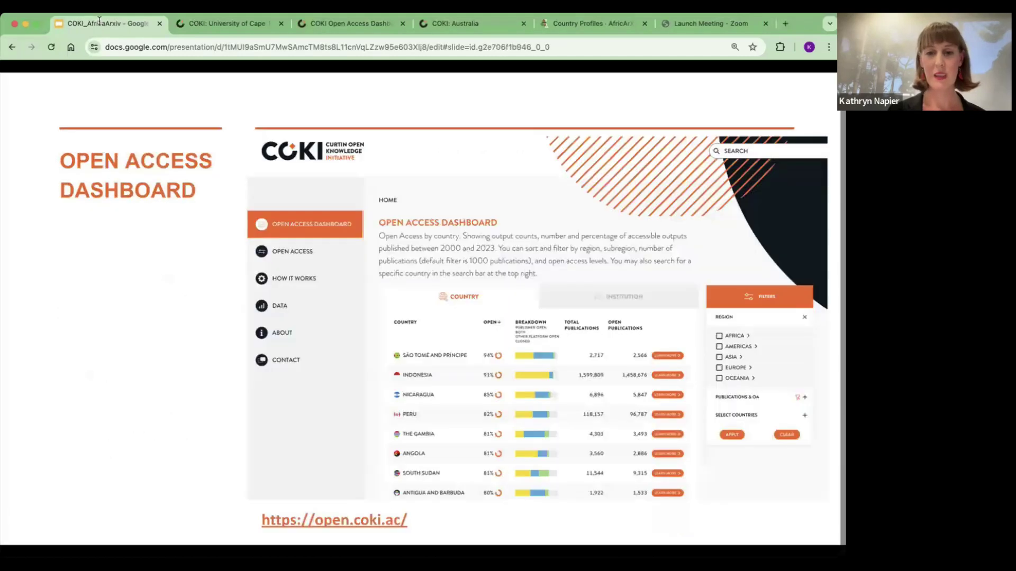